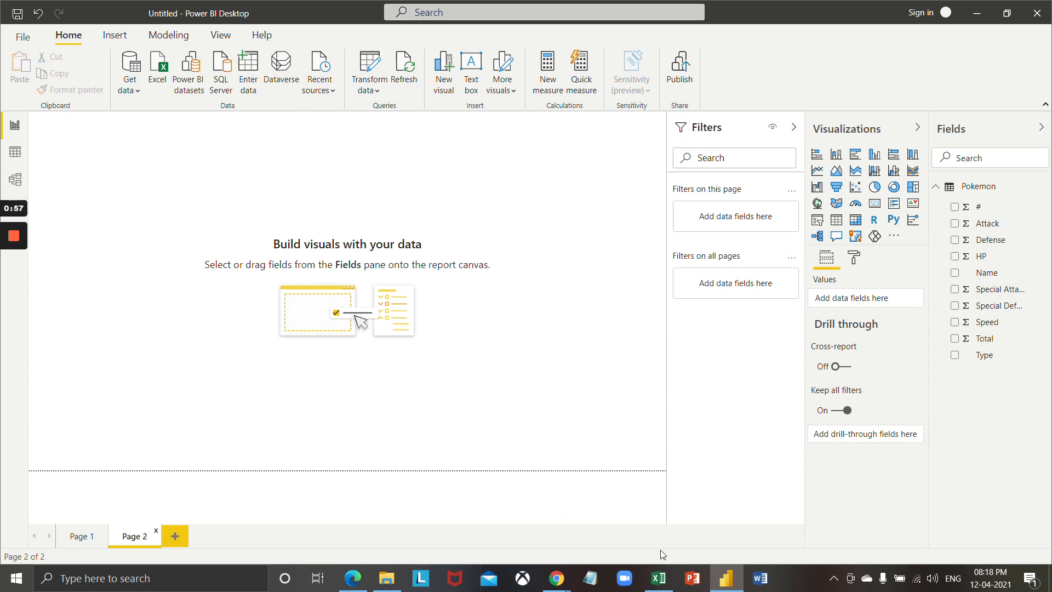
Step: Switch to the pokemon workbook in Excel and examine the header row and the full extent of the # column
click(659, 578)
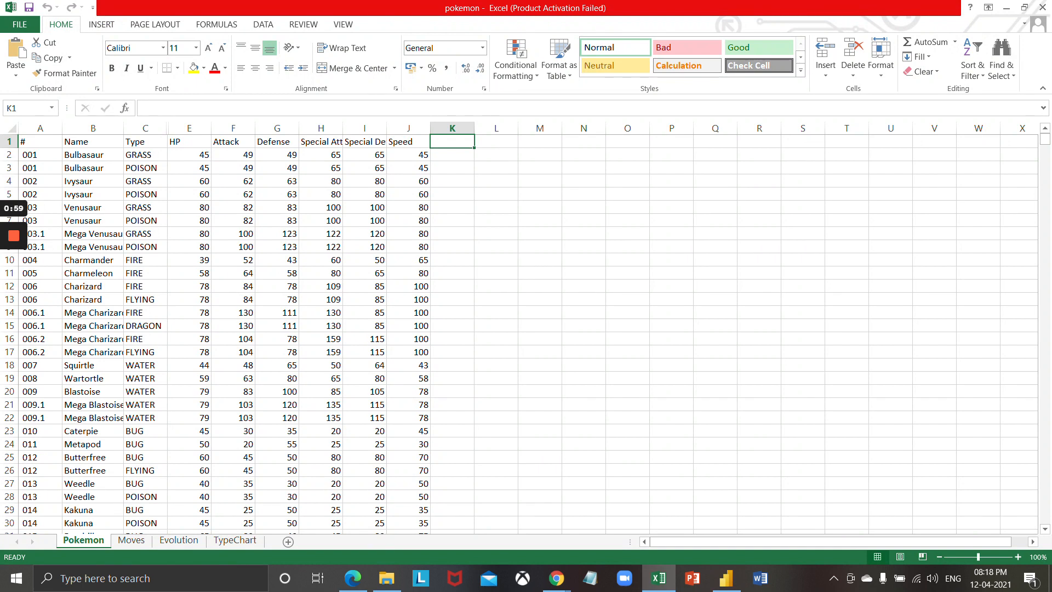
click(408, 142)
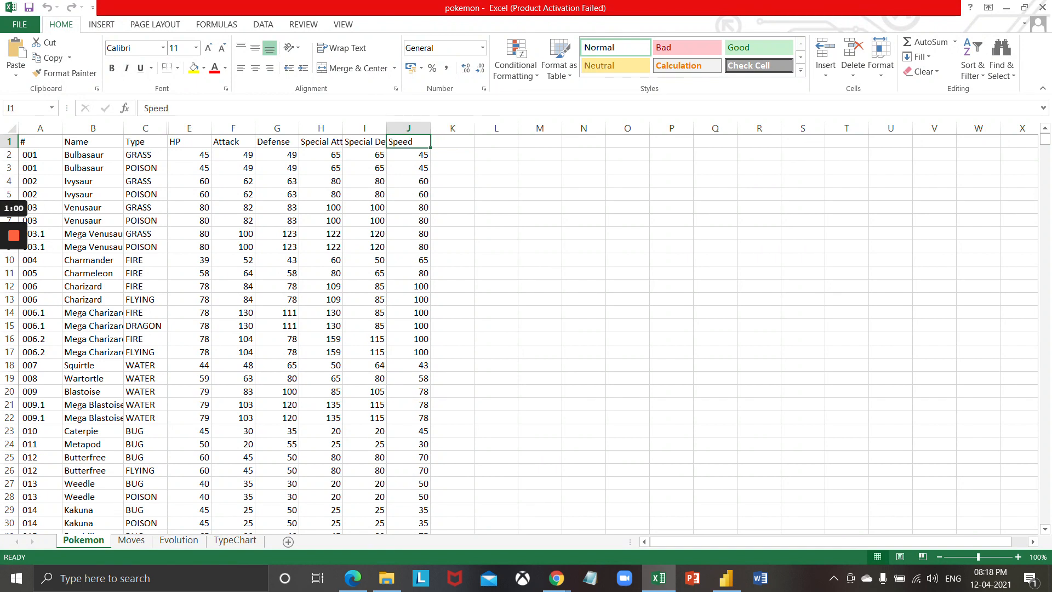
click(40, 142)
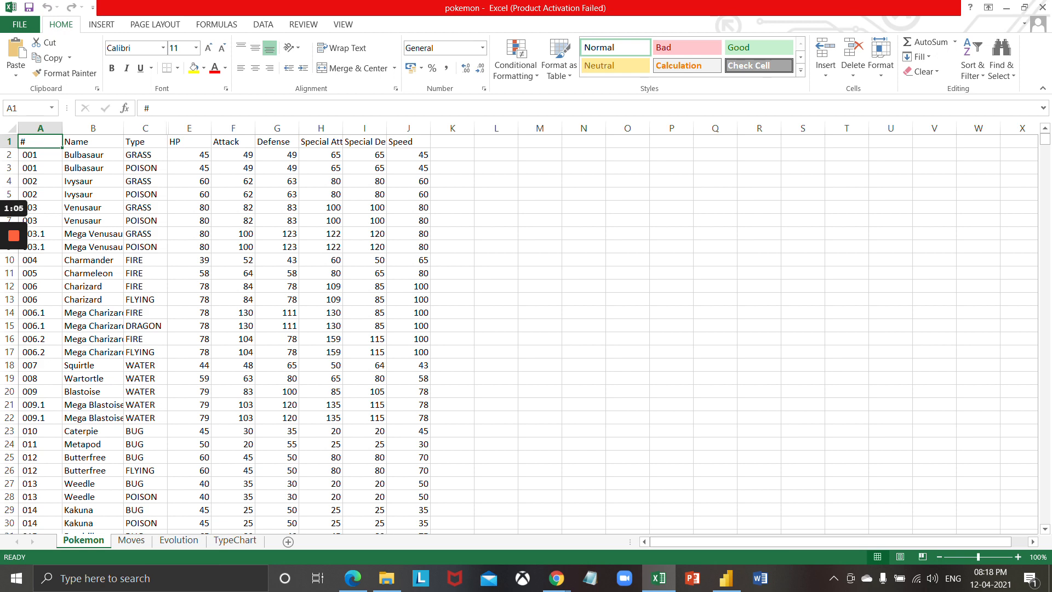
key(ctrl+shift+Down)
key(ctrl+shift+Up)
key(Down)
key(Up)
Step: Examine the entries in the Name and Type columns of the Pokemon sheet
key(Right)
key(Down)
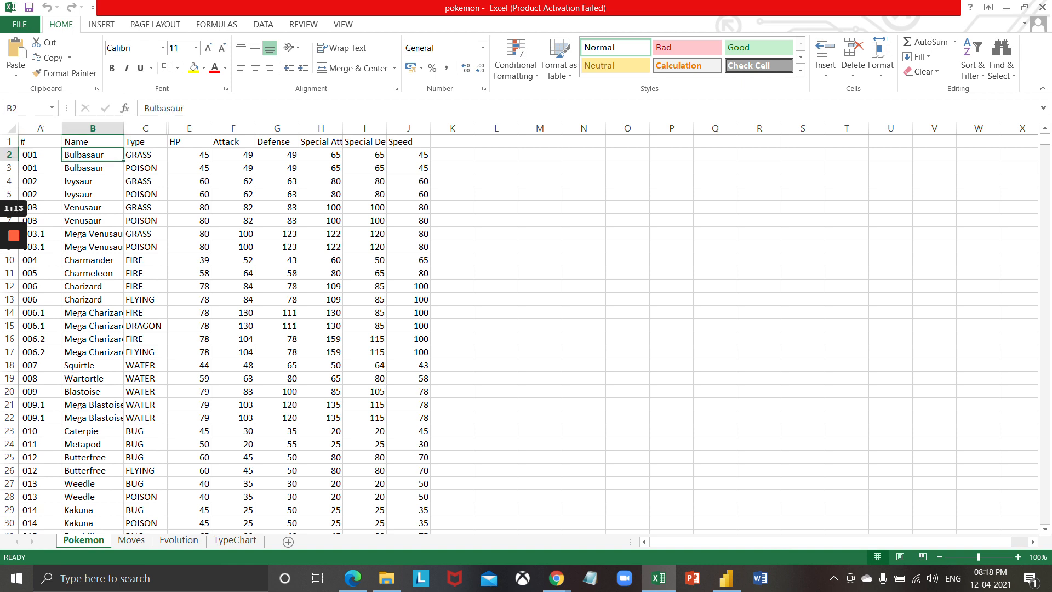
key(Down)
key(Down)
key(Down)
key(Down)
key(Down)
key(Down)
key(Down)
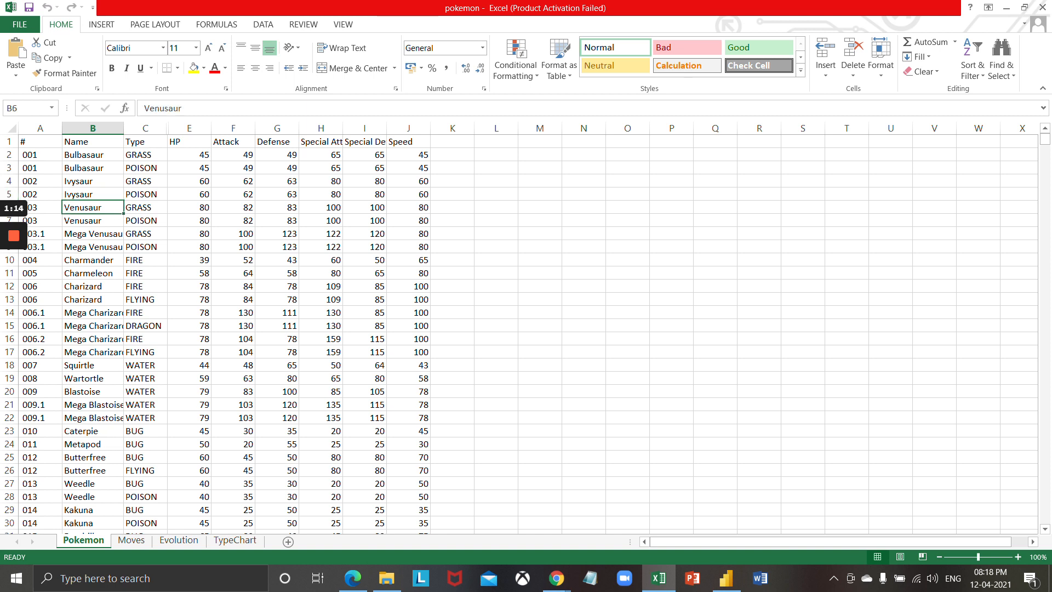
key(Up)
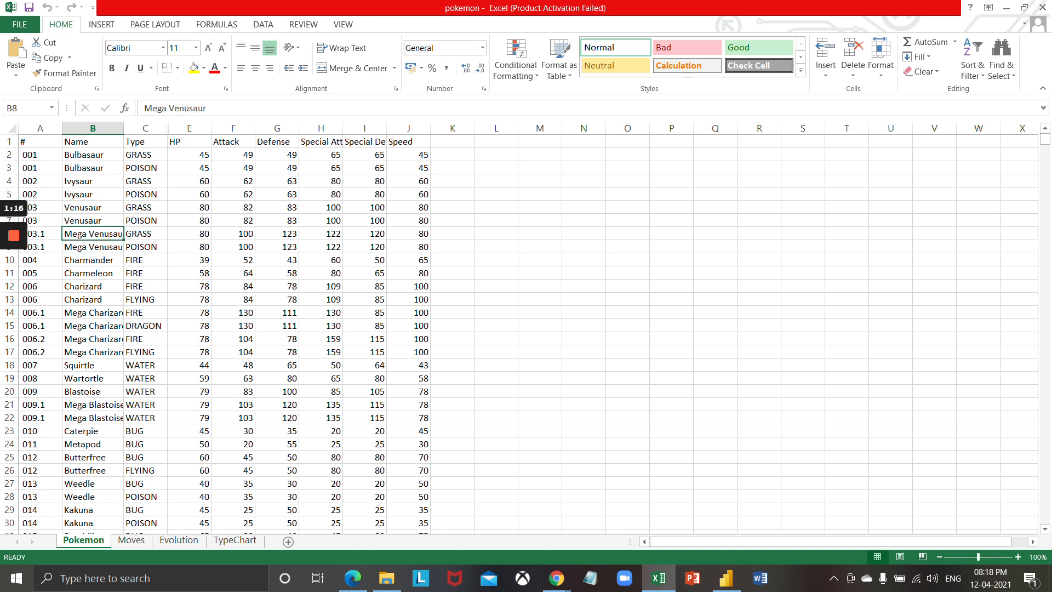
key(ctrl+Up)
key(Right)
key(Down)
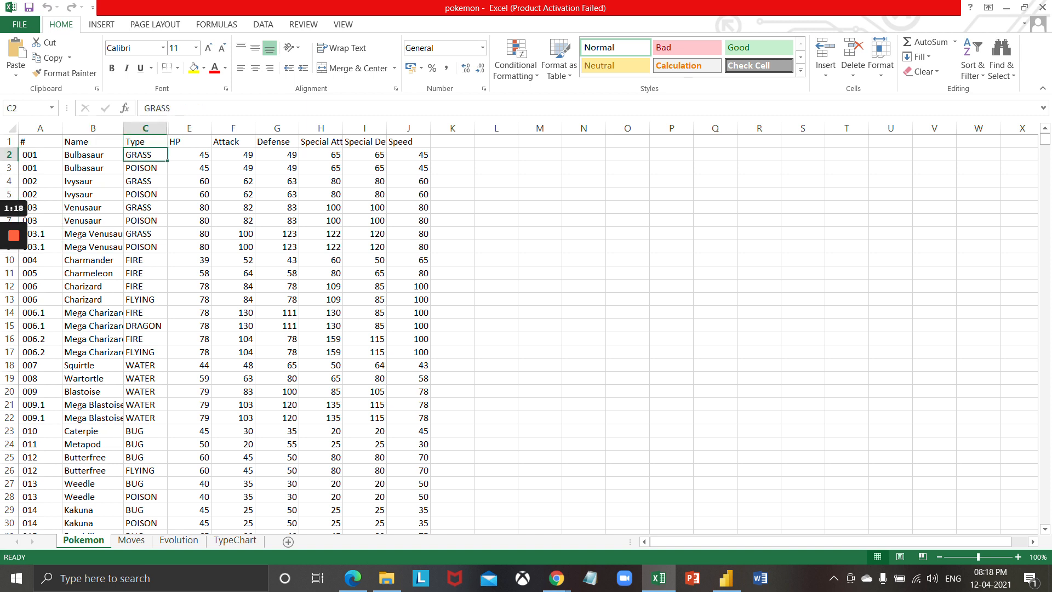
Step: Review the #, Name and Type columns again, from their headers down to the last row
key(Up)
key(Left)
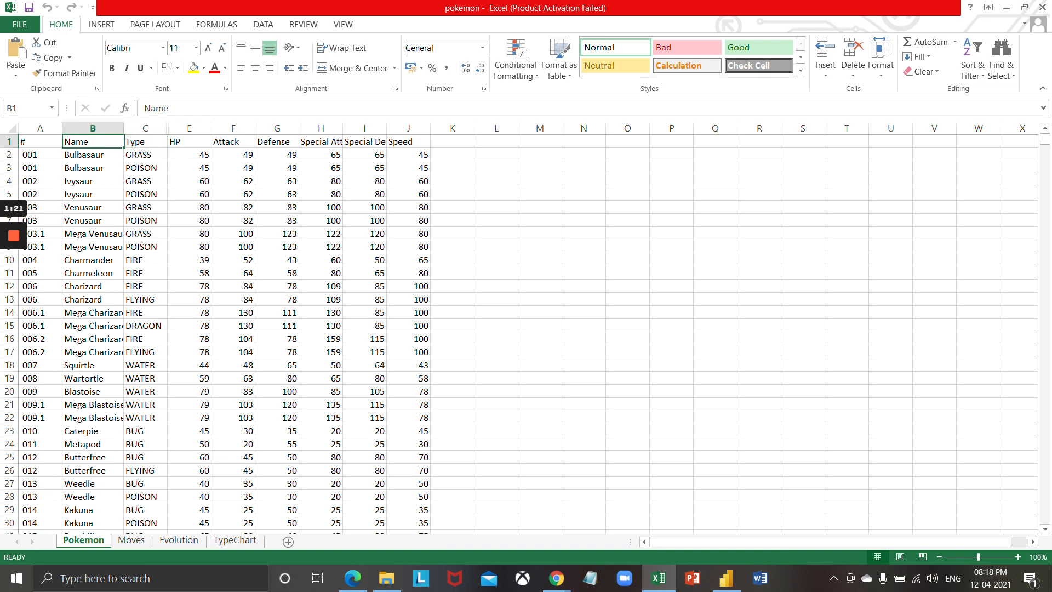
key(Left)
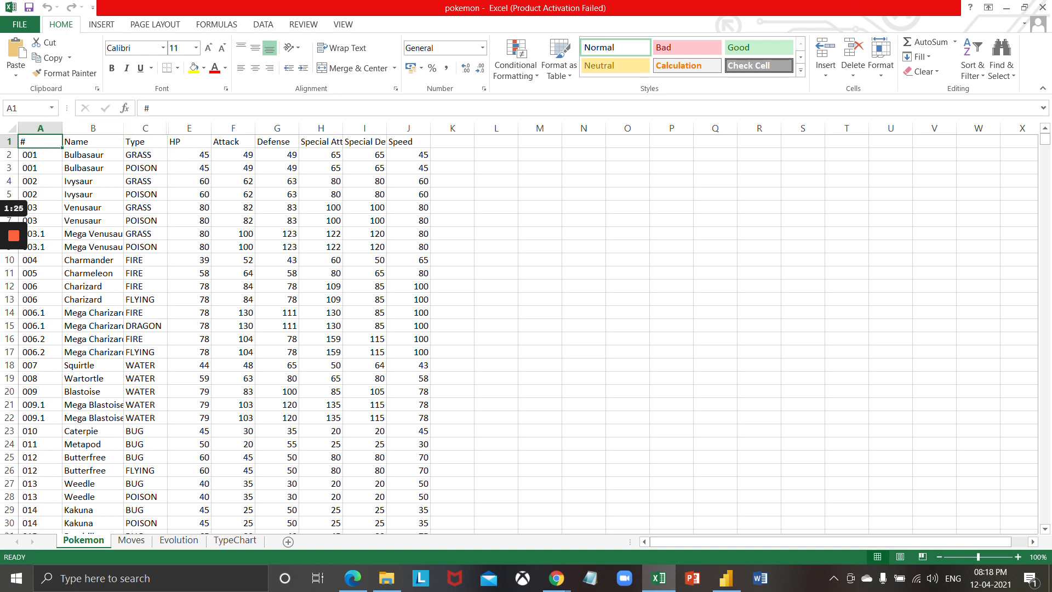
key(ctrl+Down)
key(ctrl+Up)
key(Right)
key(Down)
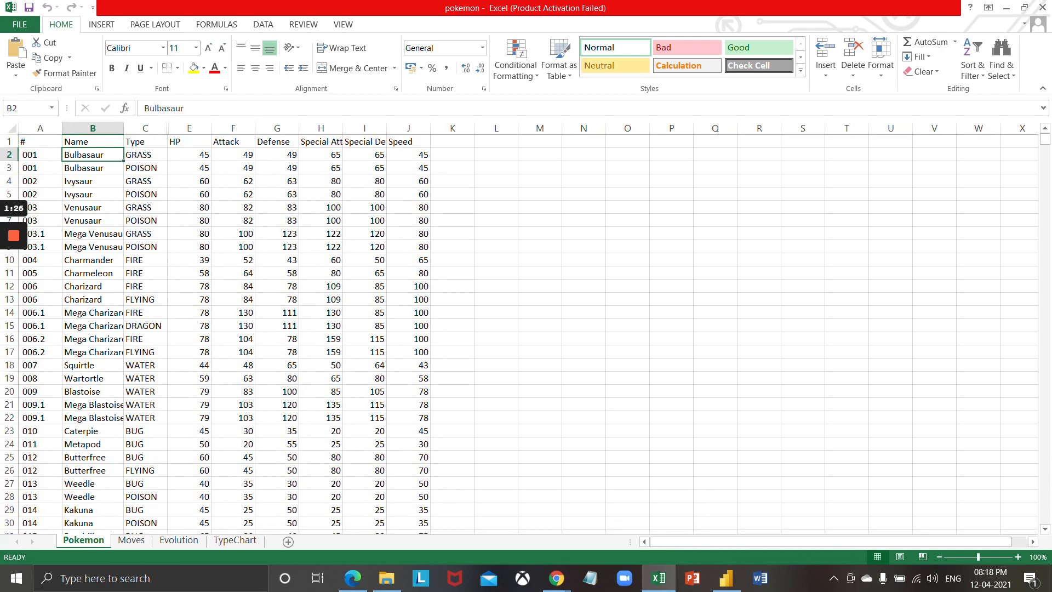
key(Up)
key(ctrl+shift+Down)
key(ctrl+shift+Up)
key(Right)
key(Down)
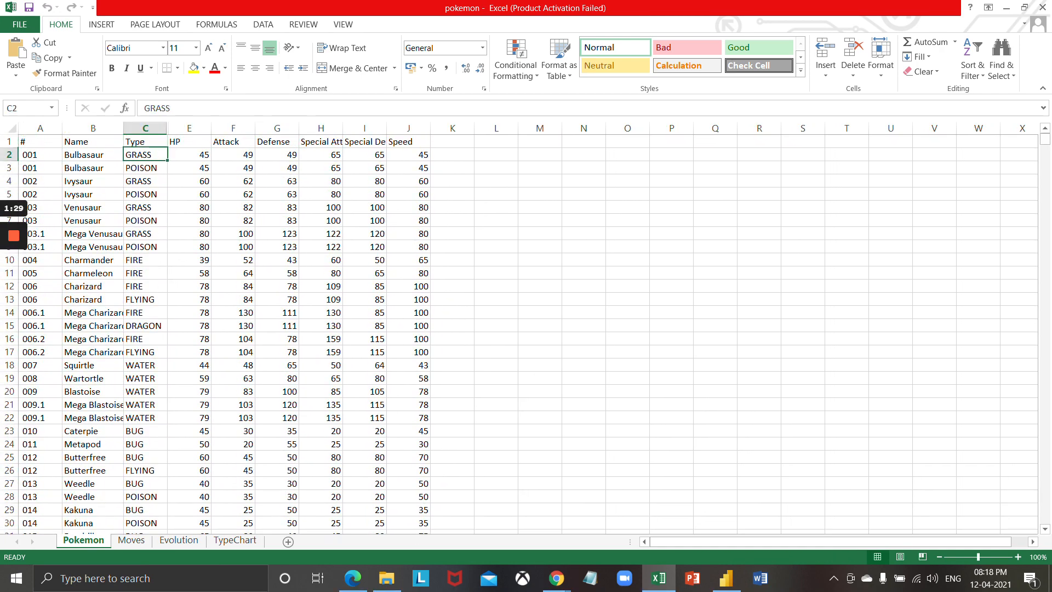
key(Up)
Step: Examine the stat columns HP, Attack, Defense, Special Attack, Special Defense and Speed
key(Right)
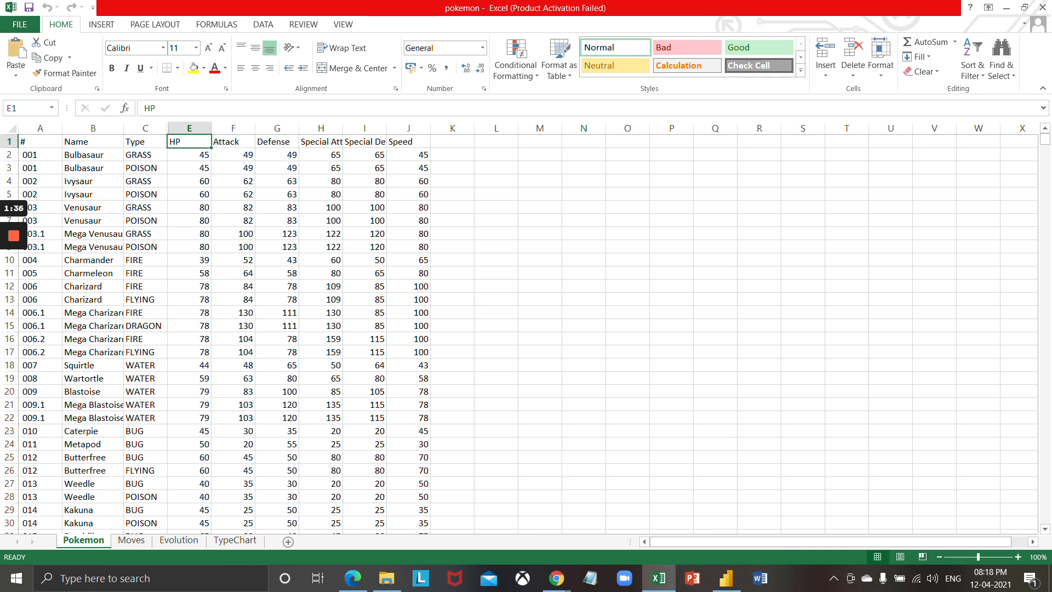
key(Right)
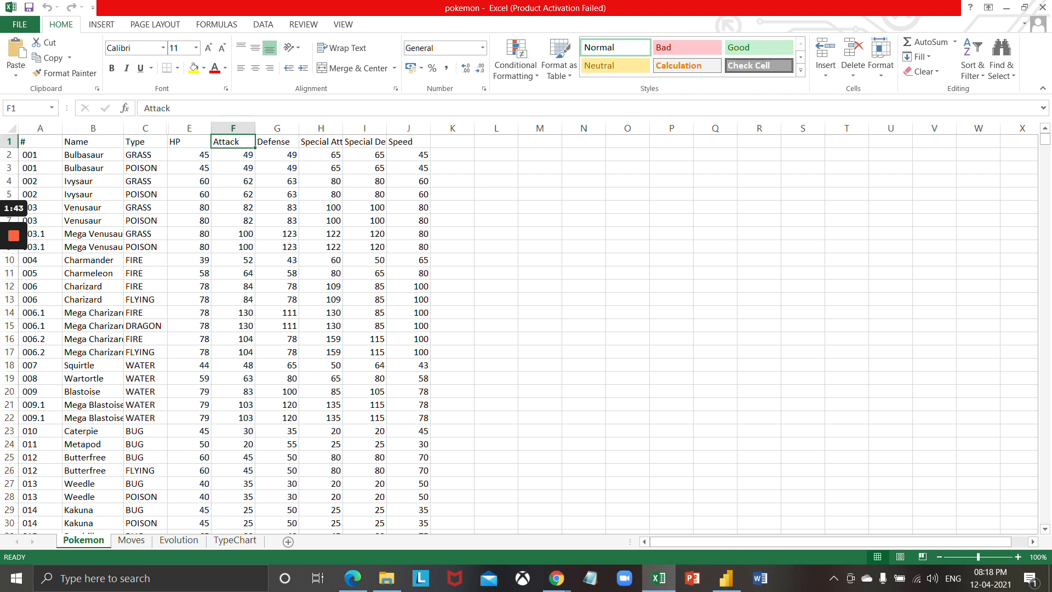
key(Right)
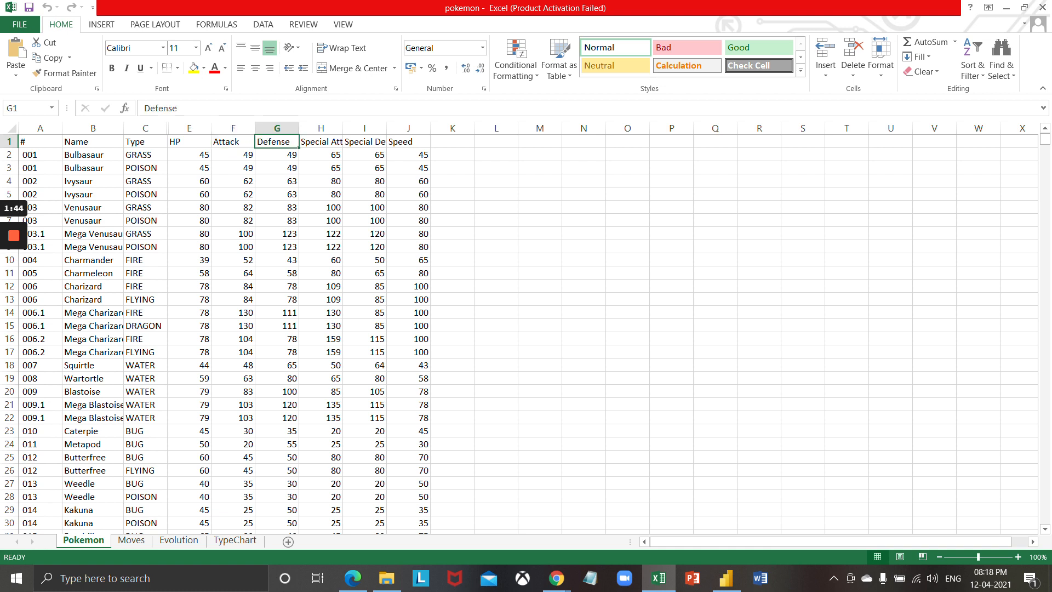
key(Right)
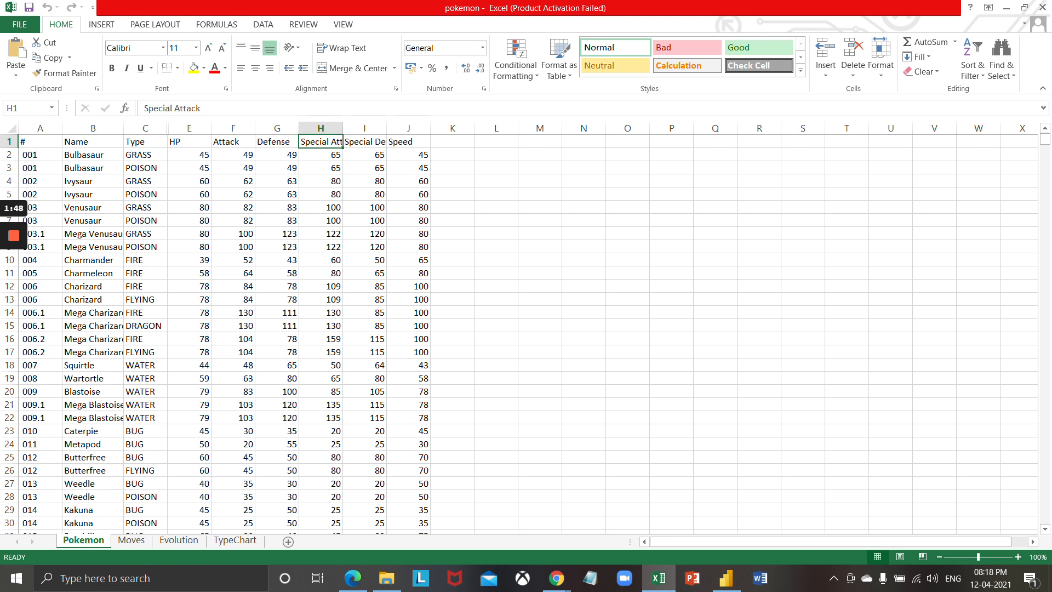
key(Right)
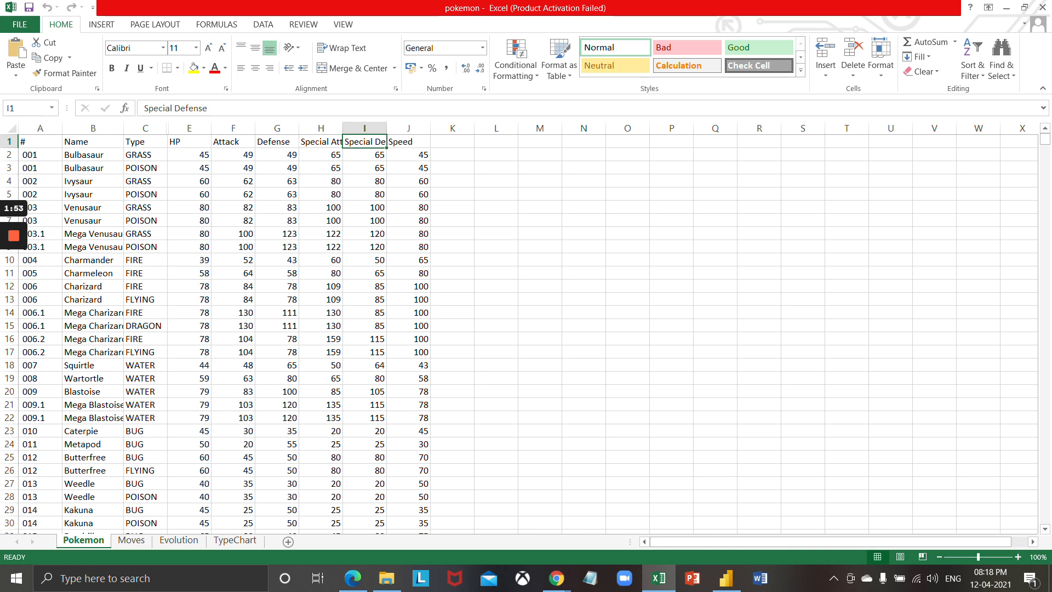
key(Right)
key(ctrl+shift+Down)
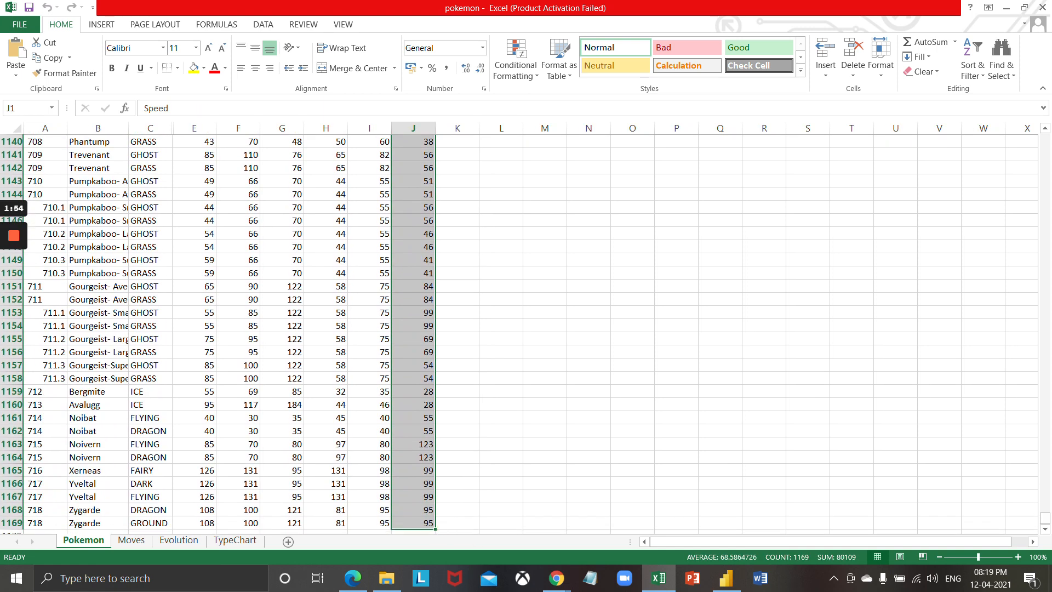
key(ctrl+shift+Up)
key(Down)
key(Up)
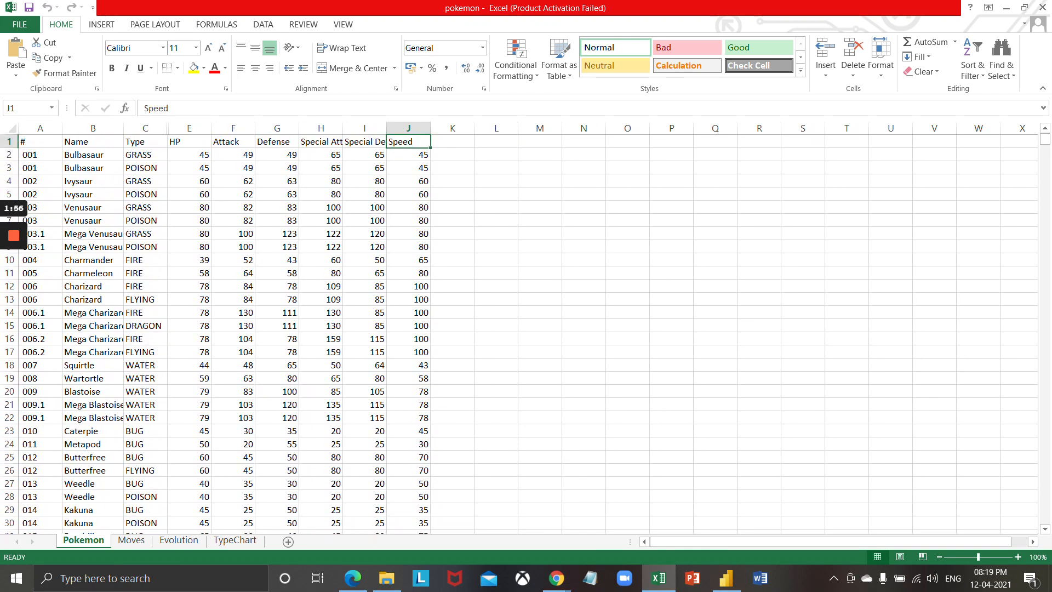
key(ctrl+shift+Left)
key(Down)
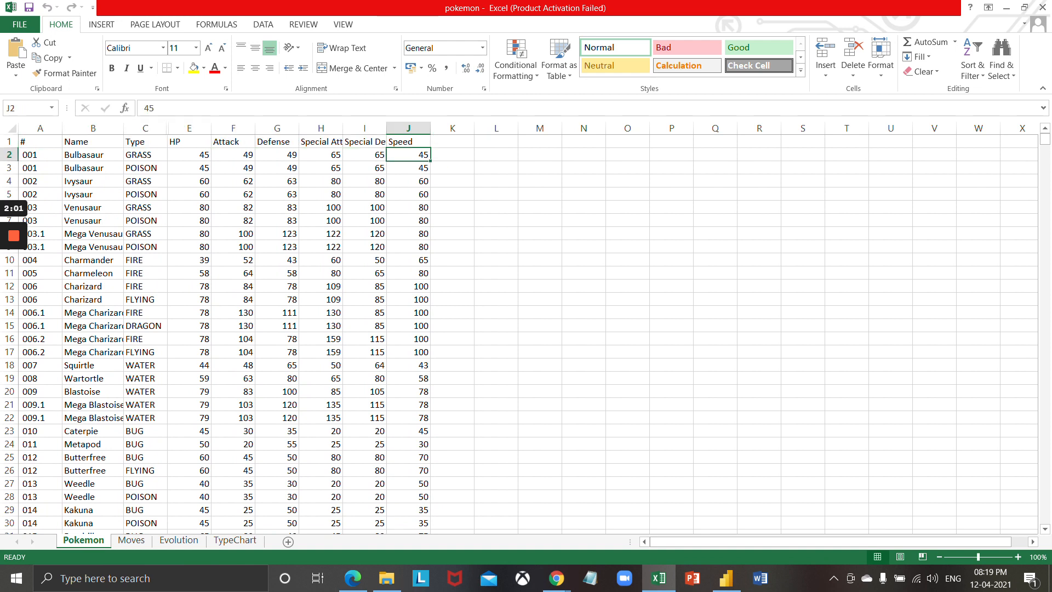
Step: Switch back to Power BI Desktop and build a scatter chart on Page 2 from the Name and Speed fields
key(alt+Tab)
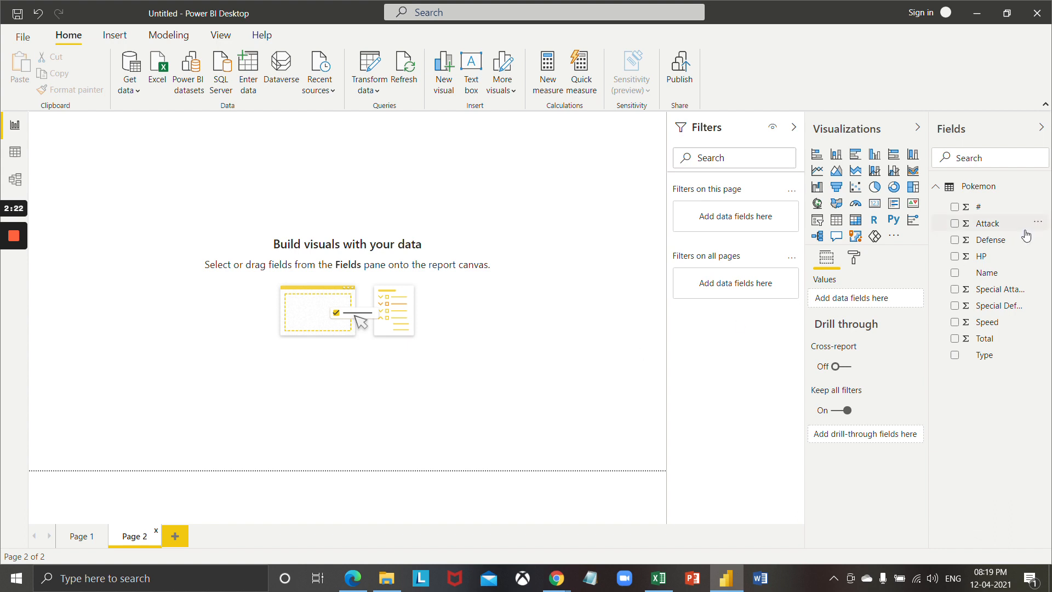
drag(1006, 278, 540, 297)
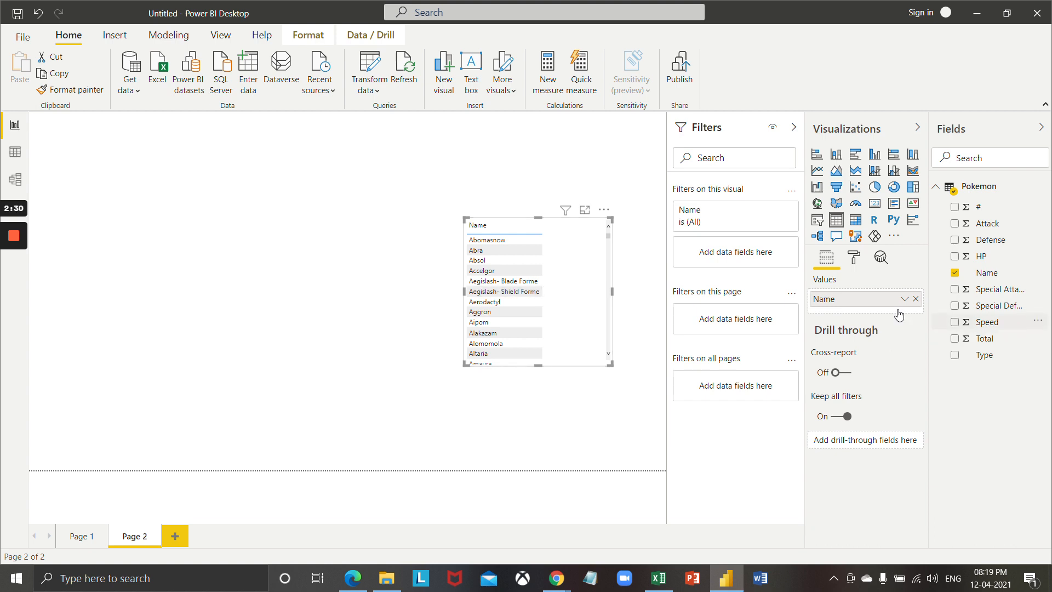
drag(898, 314, 604, 303)
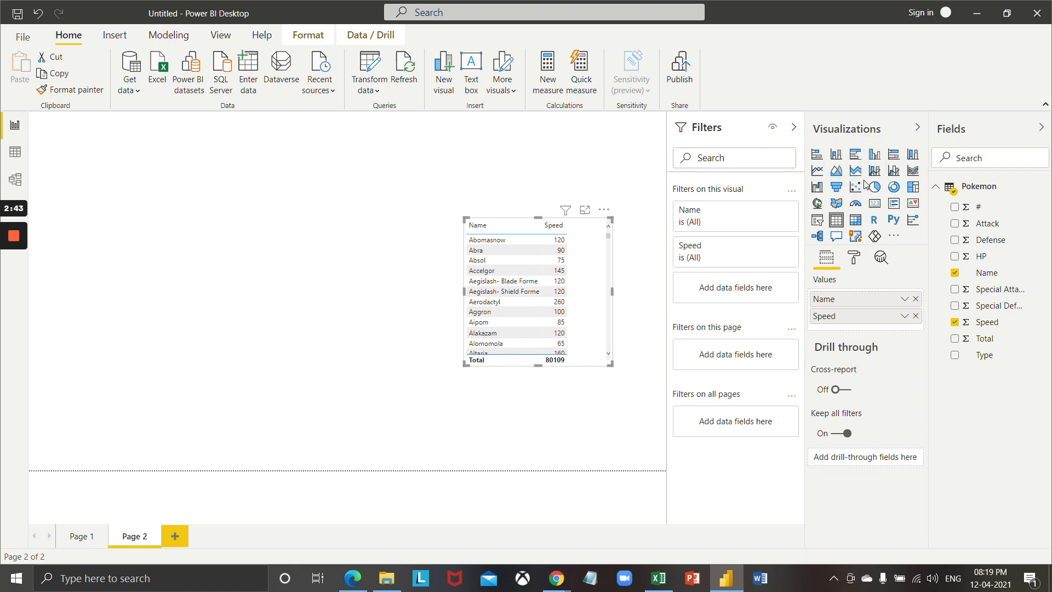
click(856, 187)
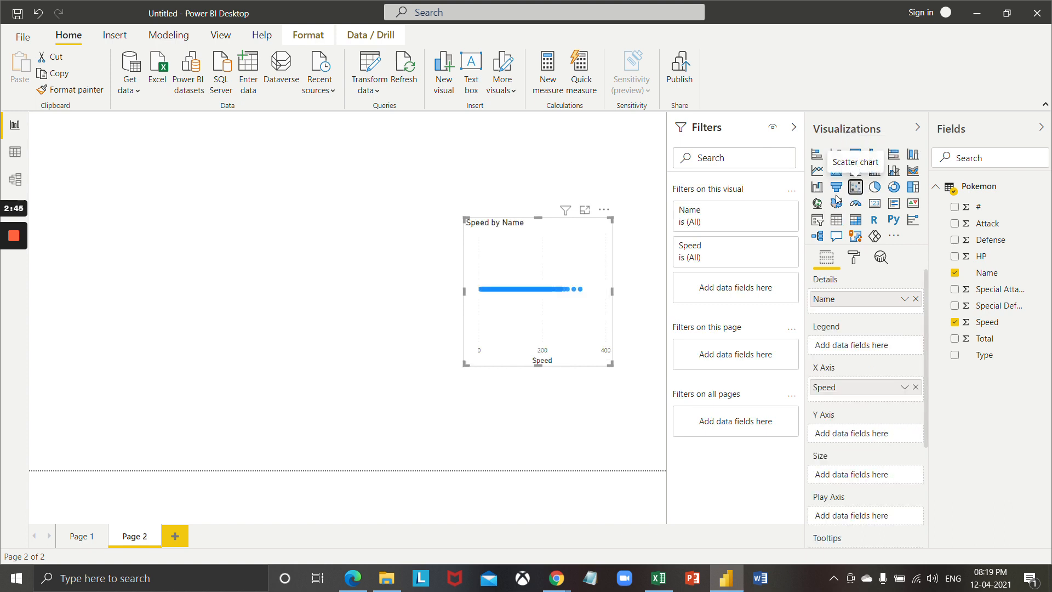
Step: Move the scatter chart to the middle of the report canvas and enlarge it slightly
drag(547, 228, 387, 207)
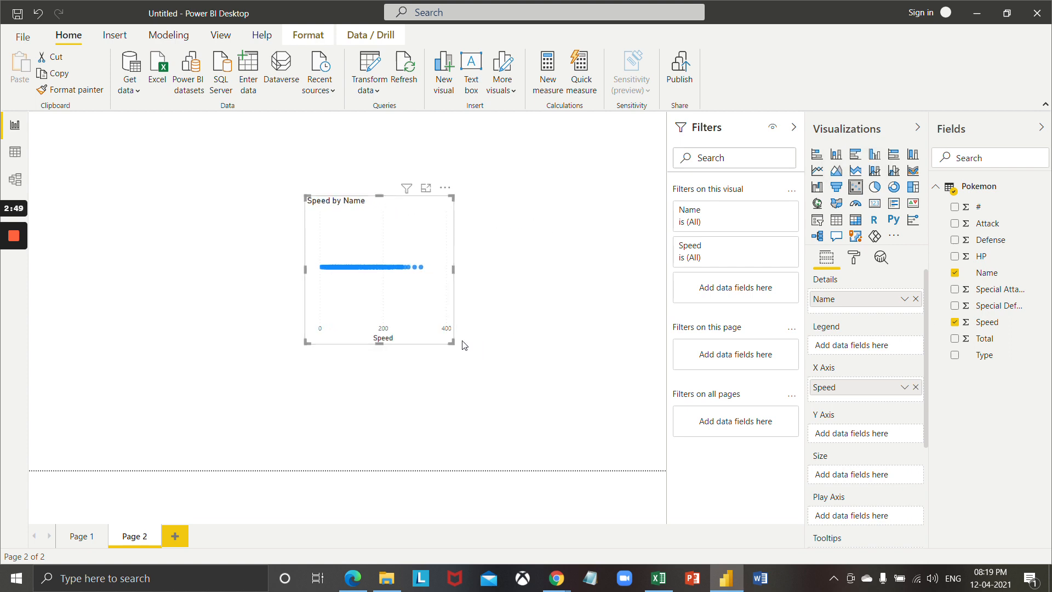
drag(453, 342, 500, 388)
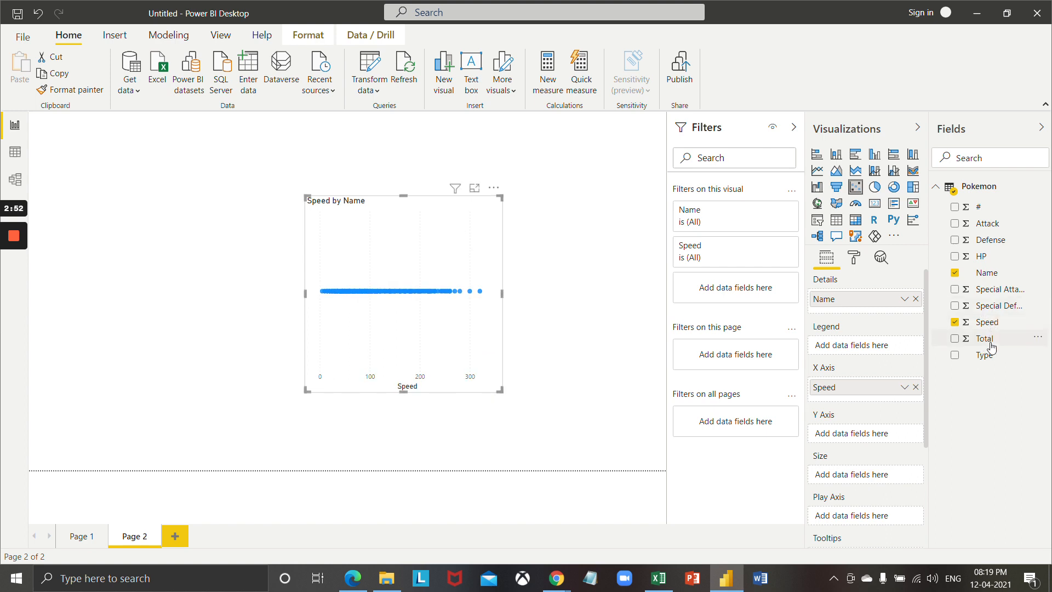
Step: Assign the Type field to the scatter chart's legend and the Attack field to its Y axis
drag(987, 355, 872, 352)
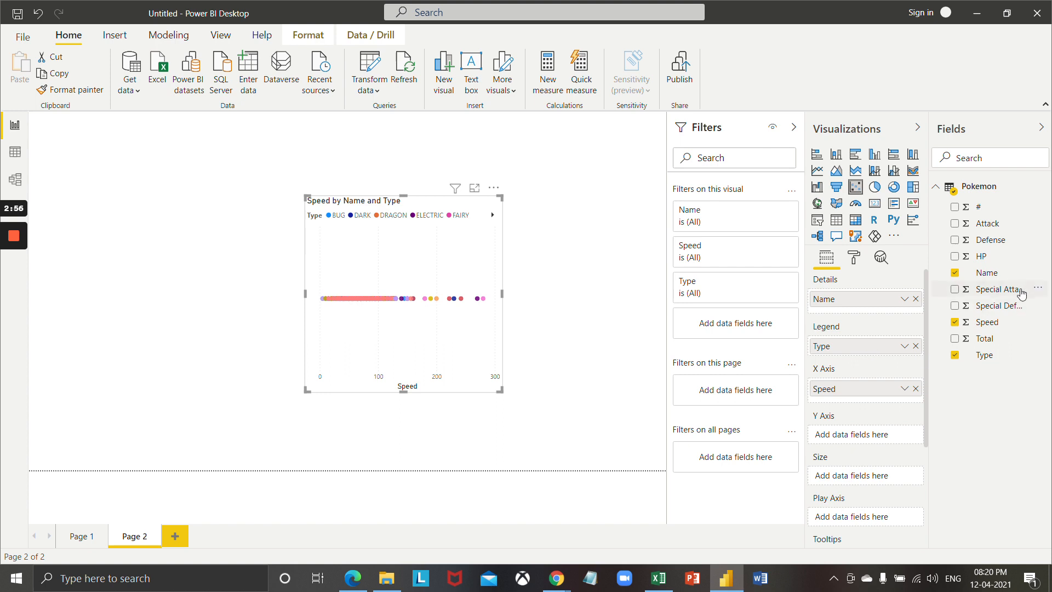
drag(998, 226, 873, 438)
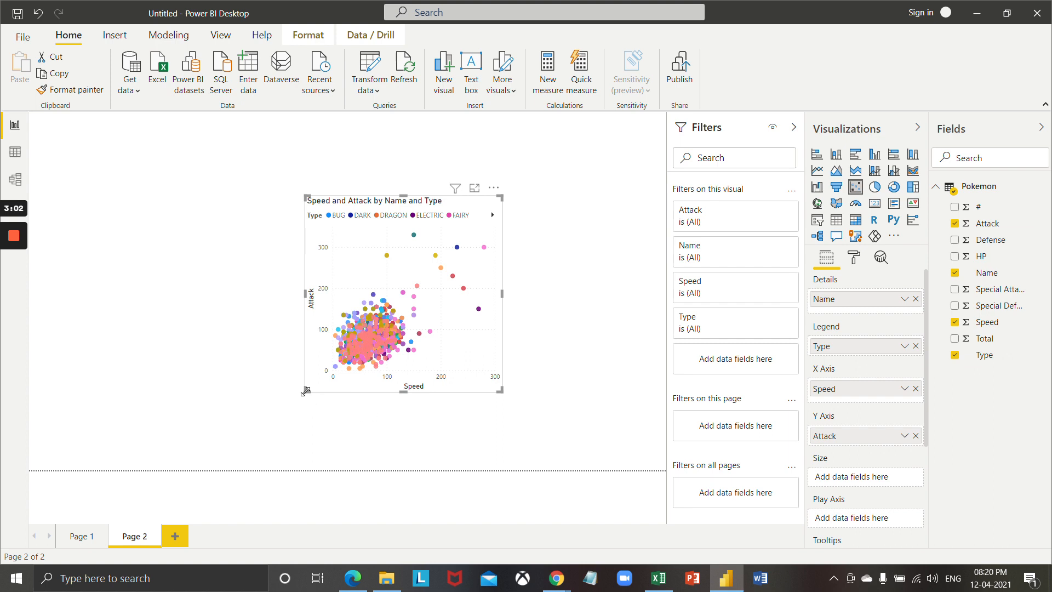
Step: Widen and heighten the scatter chart so it spans most of the canvas width
drag(306, 390, 110, 437)
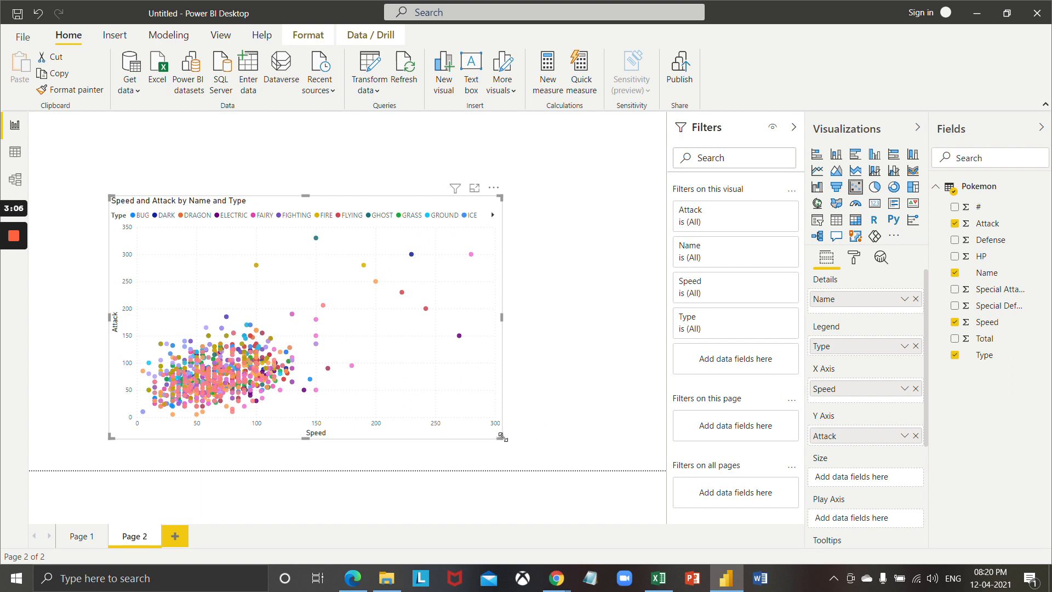
drag(500, 439, 630, 449)
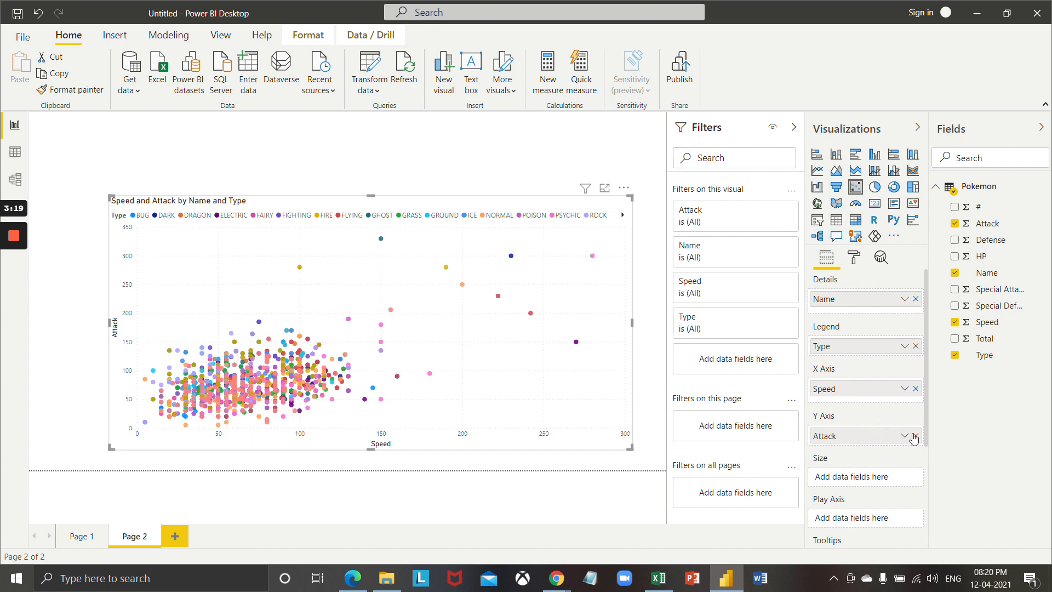
mouse_move(928, 429)
mouse_down()
mouse_move(929, 469)
mouse_move(928, 422)
mouse_up()
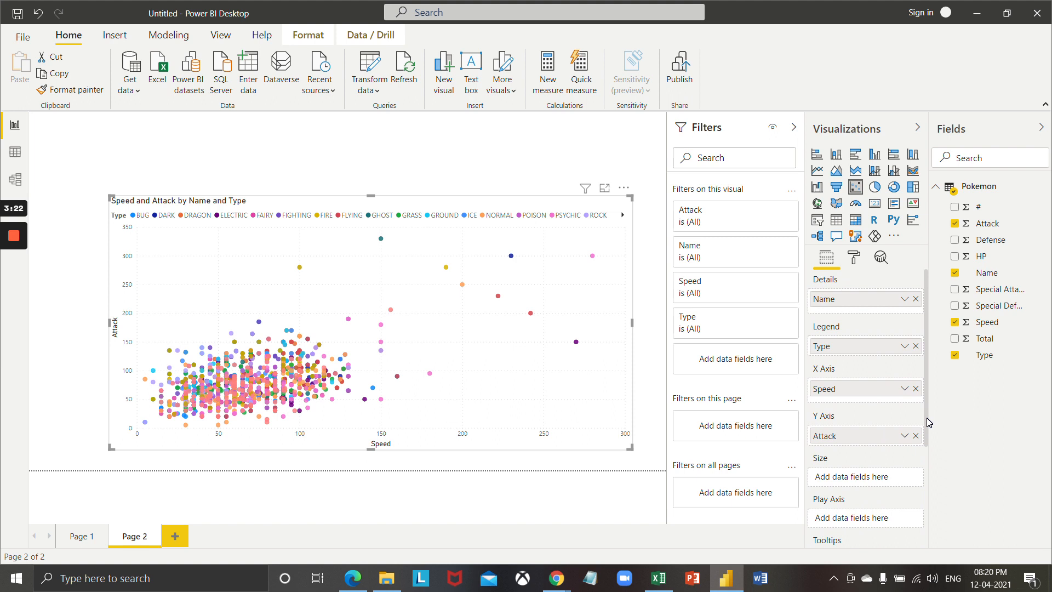